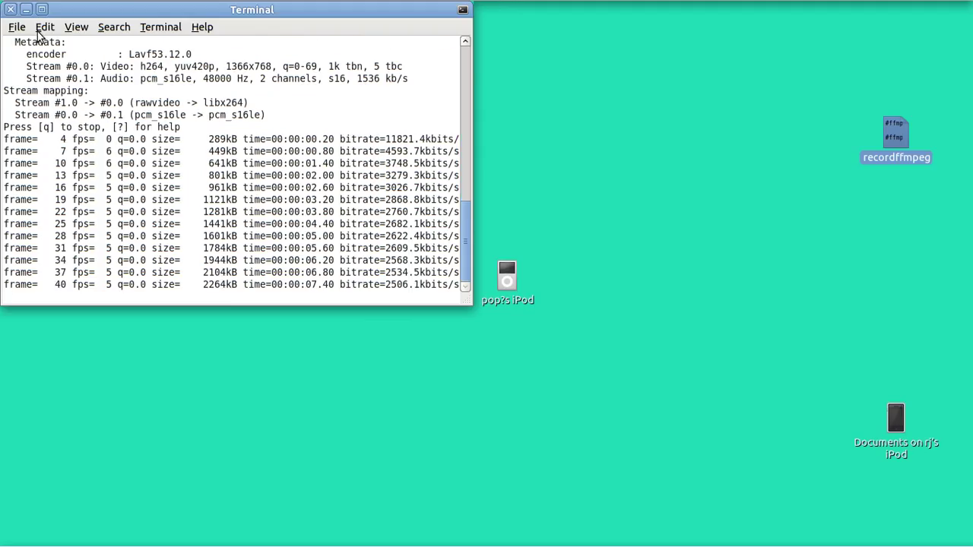
Switch to Firefox and view Apple's iTunes download page and the iTunes overview page before it, leaving the desktop clear.
left_click(25, 9)
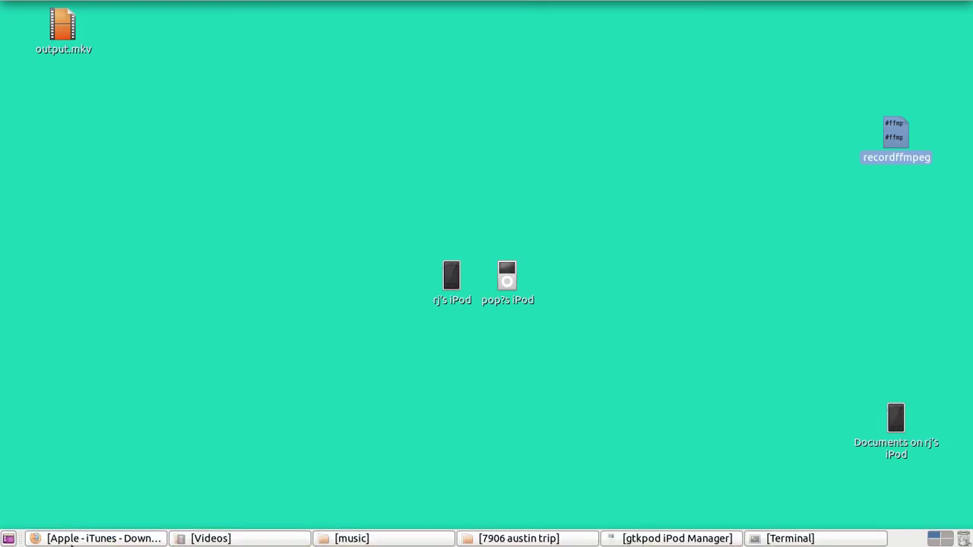
left_click(77, 539)
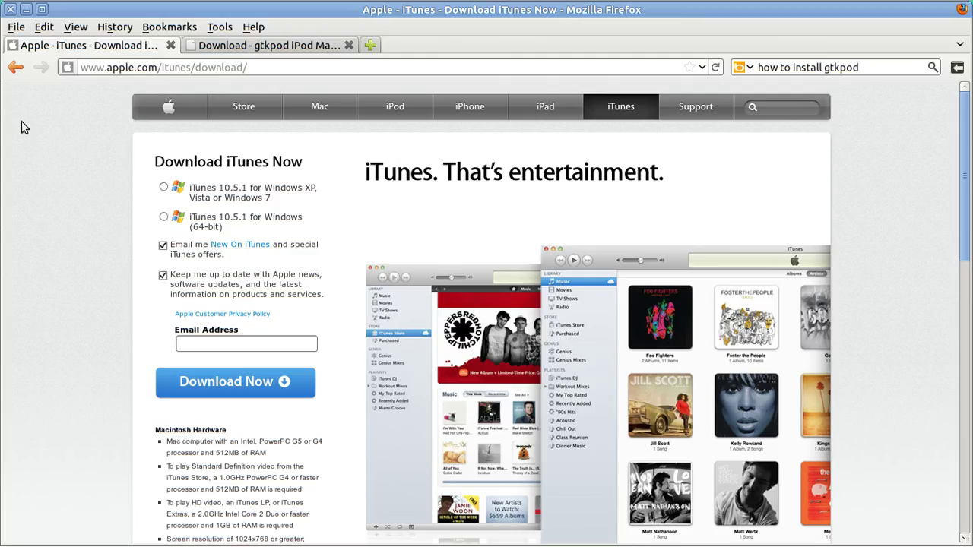
left_click(17, 67)
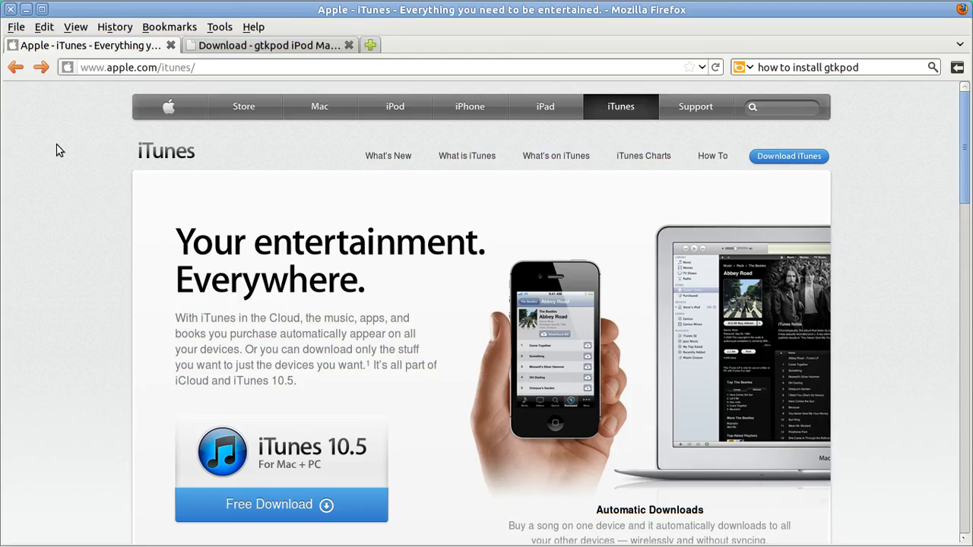
left_click(27, 10)
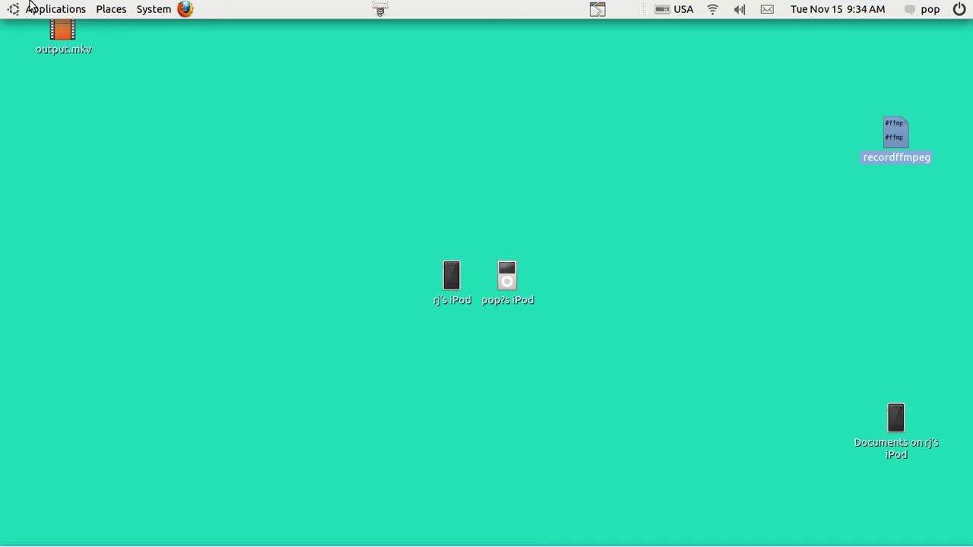
Search Ubuntu Software Center for gtkpod, view the details of gtkpod iPod Manager, and close the software center.
left_click(32, 8)
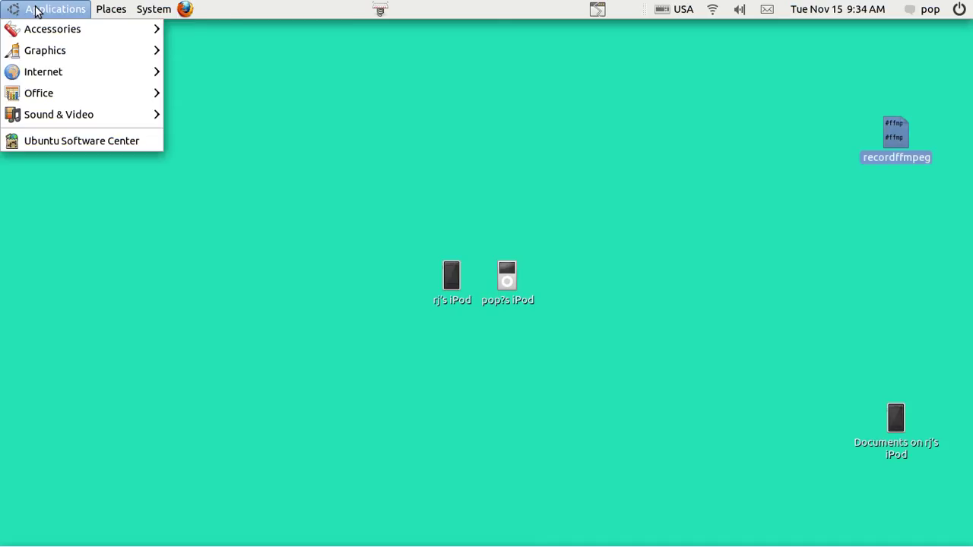
left_click(71, 140)
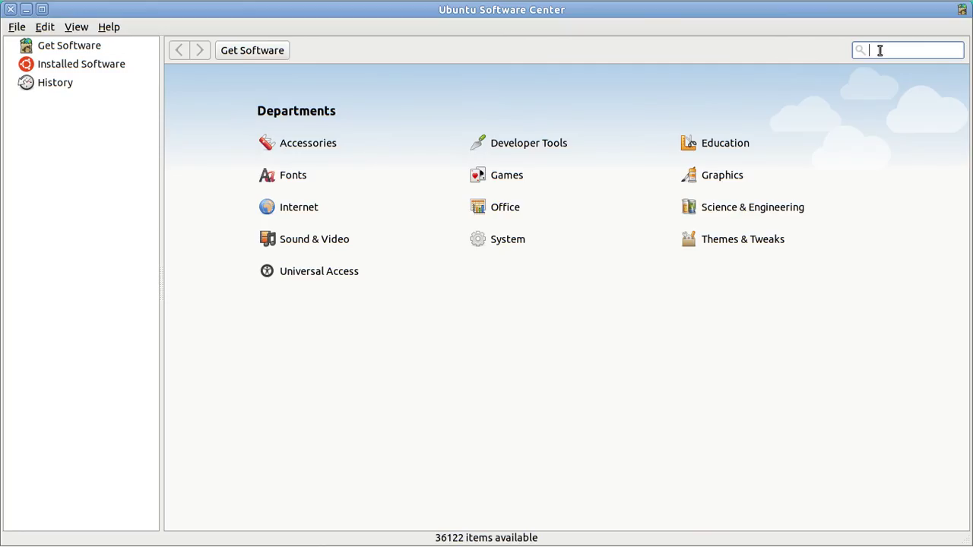
type("gtkpod")
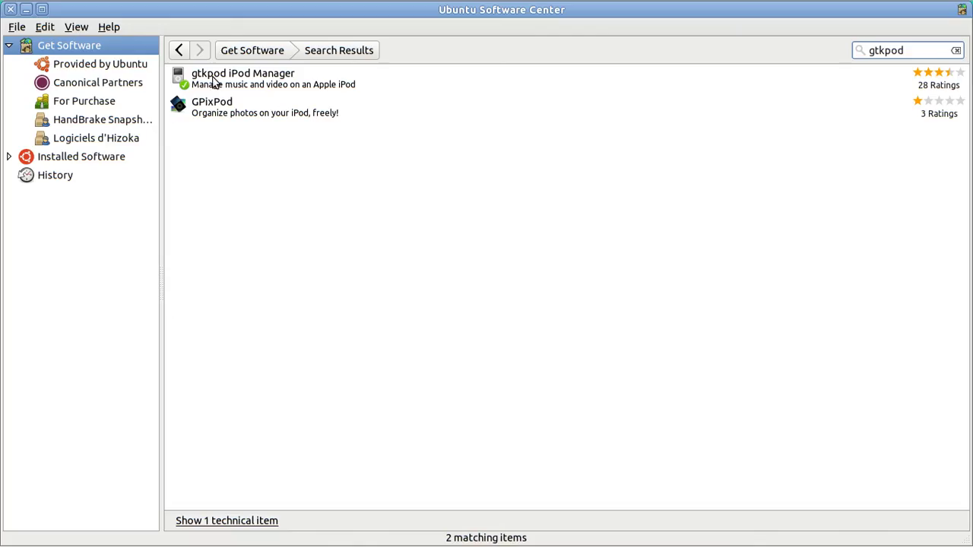
left_click(214, 82)
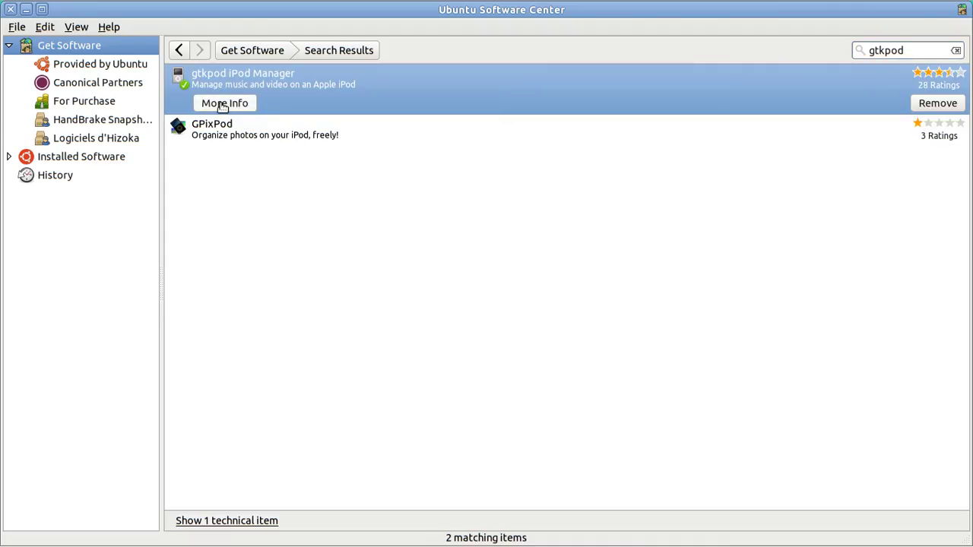
left_click(222, 107)
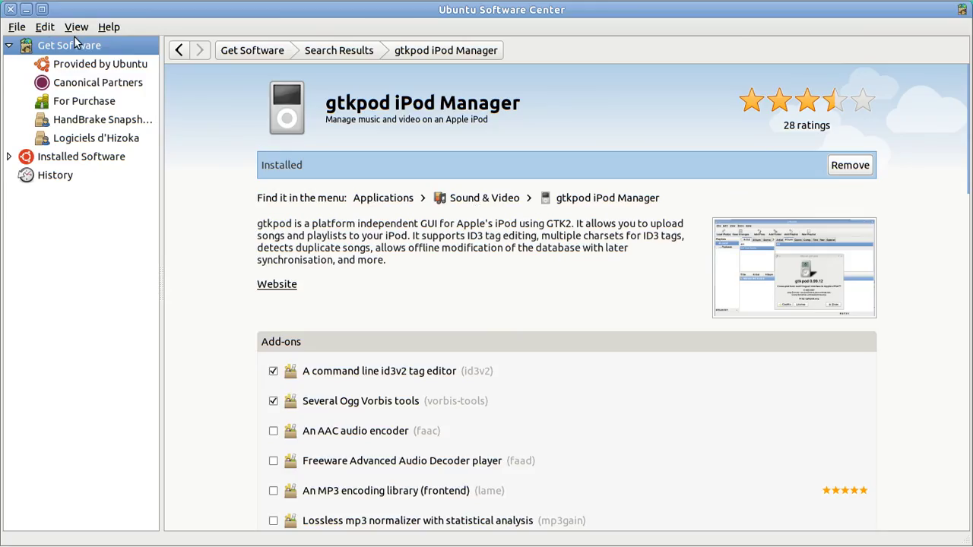
left_click(10, 10)
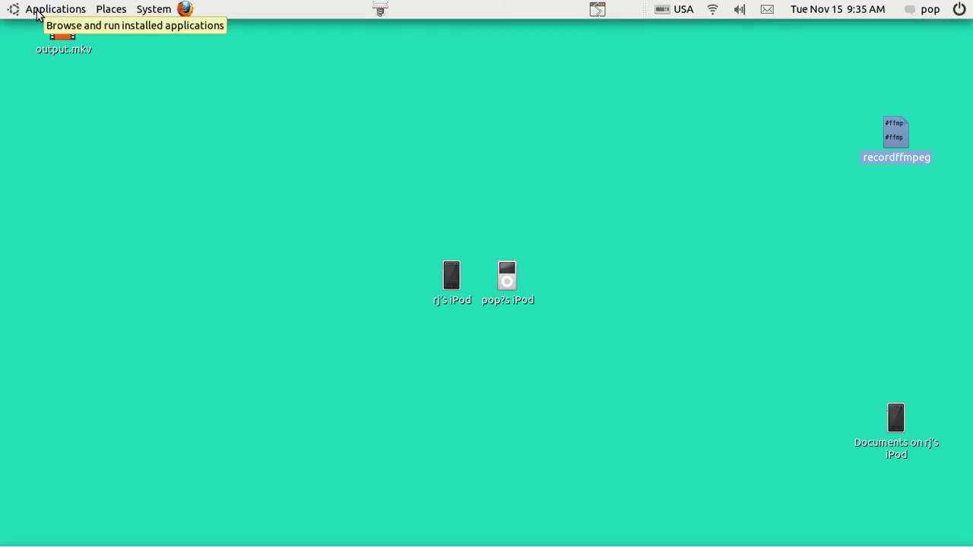
Launch gtkpod iPod Manager in a maximized window and view the track lists of both connected iPods.
left_click(38, 13)
mouse_move(56, 114)
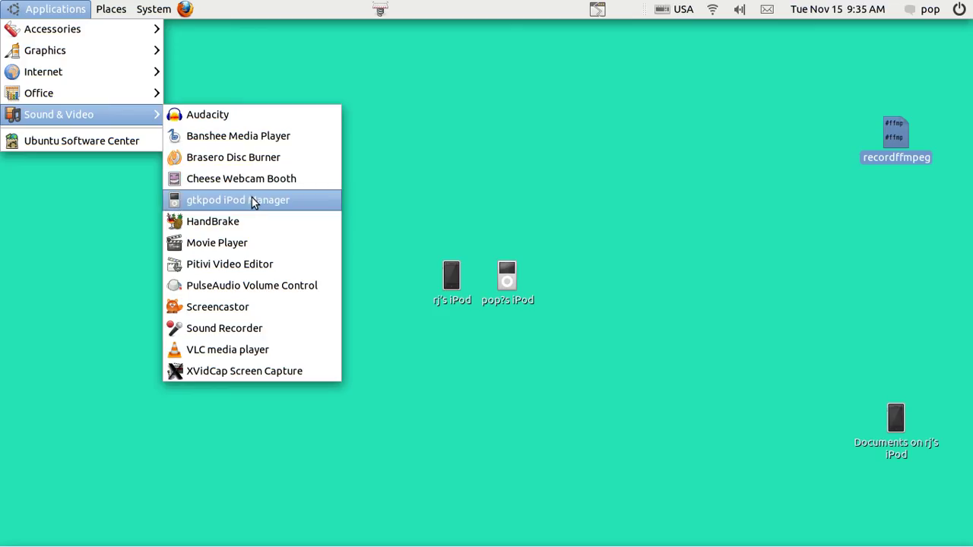
left_click(54, 275)
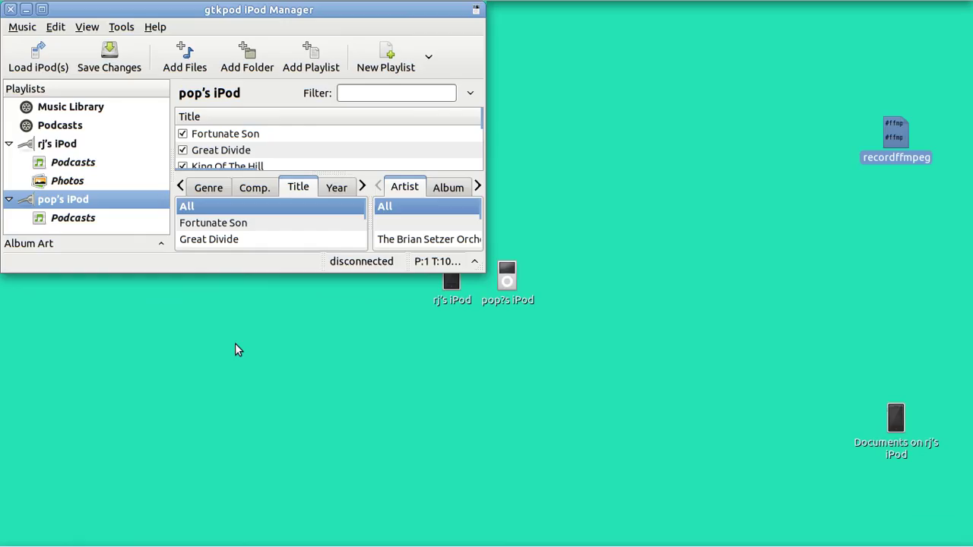
key("super+Up")
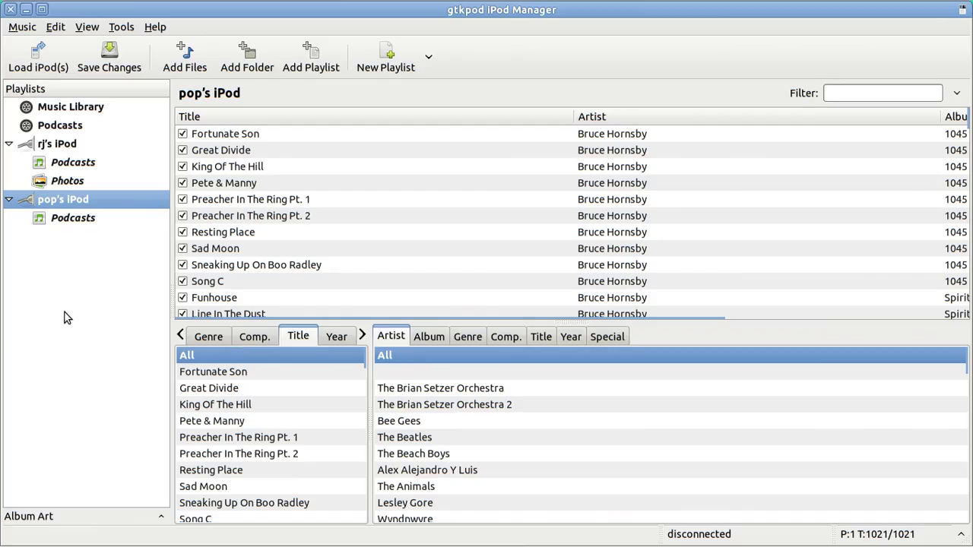
left_click(65, 150)
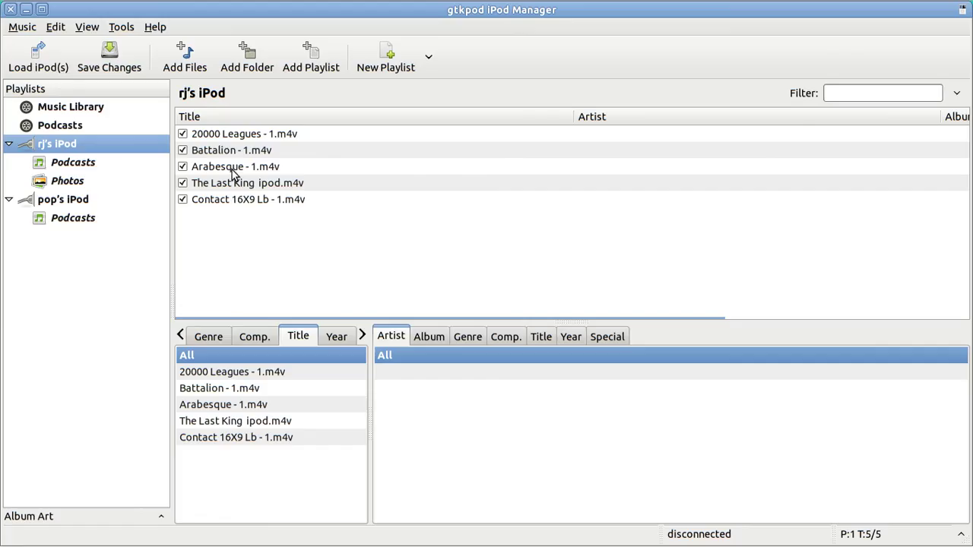
left_click(69, 203)
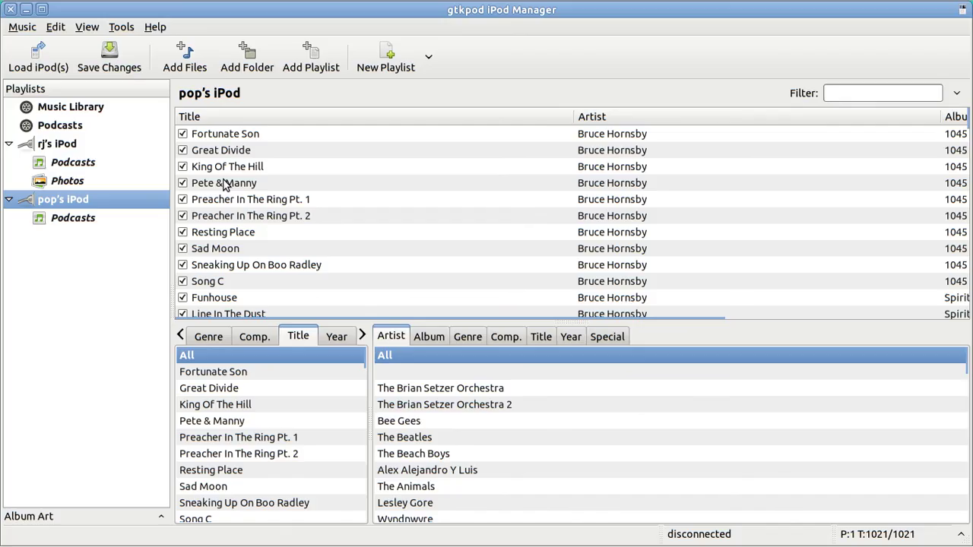
Restore gtkpod to its smaller size and show the 7906 austin trip, music and Videos folder windows alongside it.
key("super+Down")
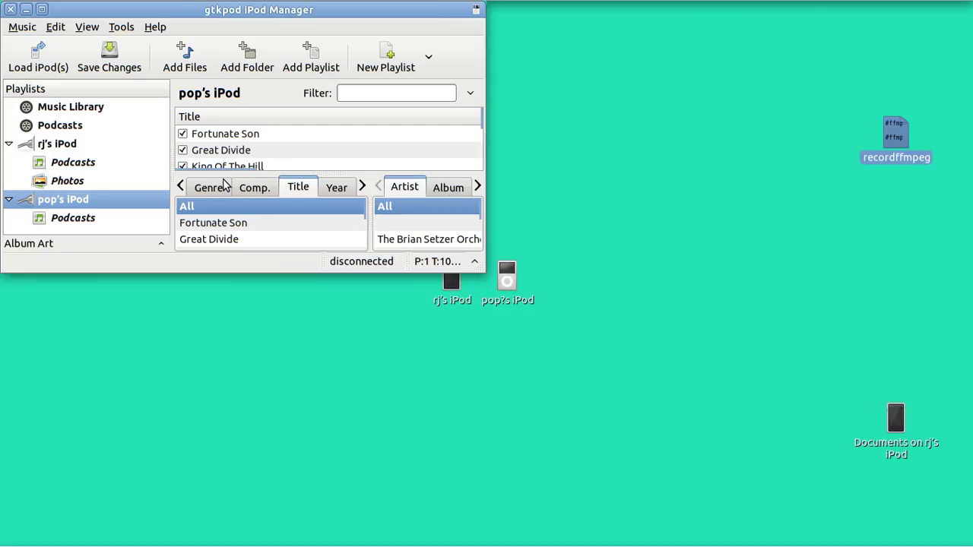
mouse_move(373, 544)
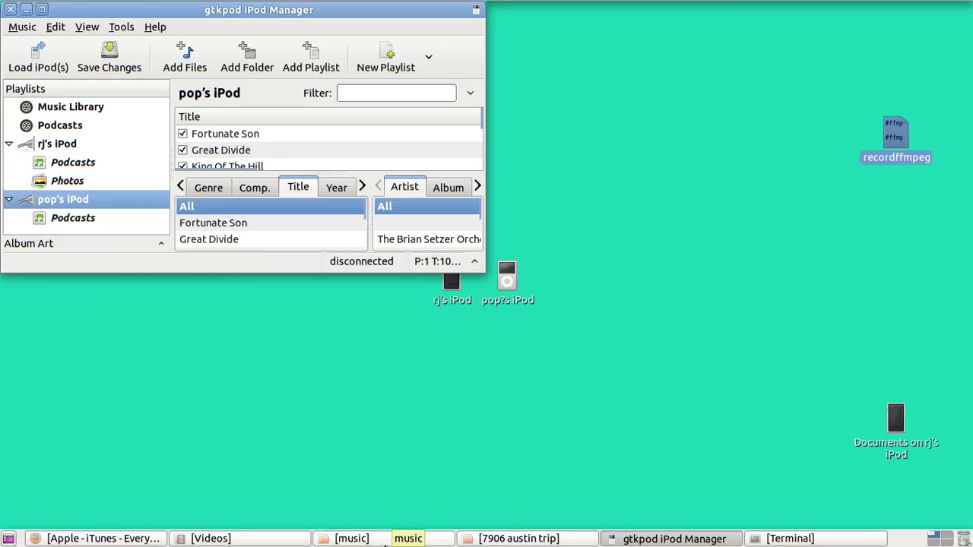
left_click(495, 543)
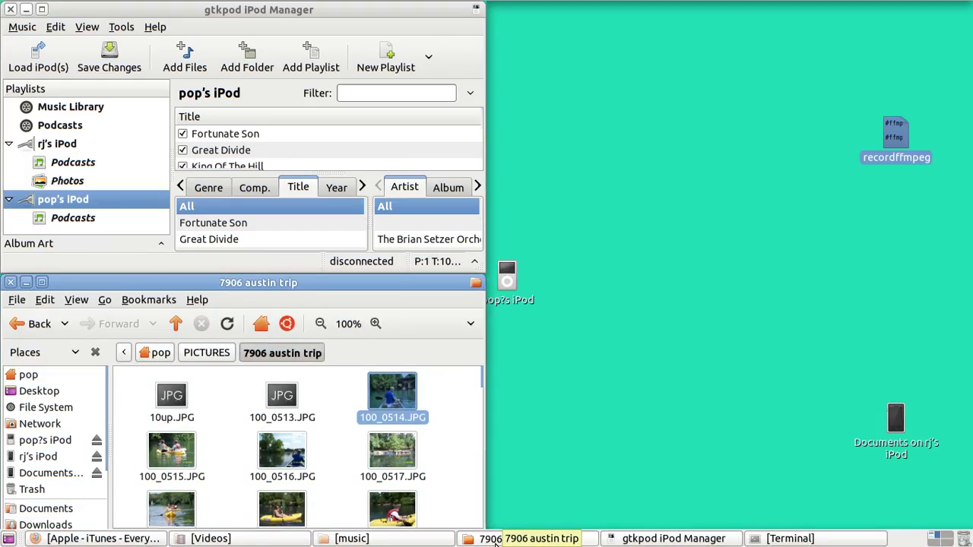
left_click(415, 543)
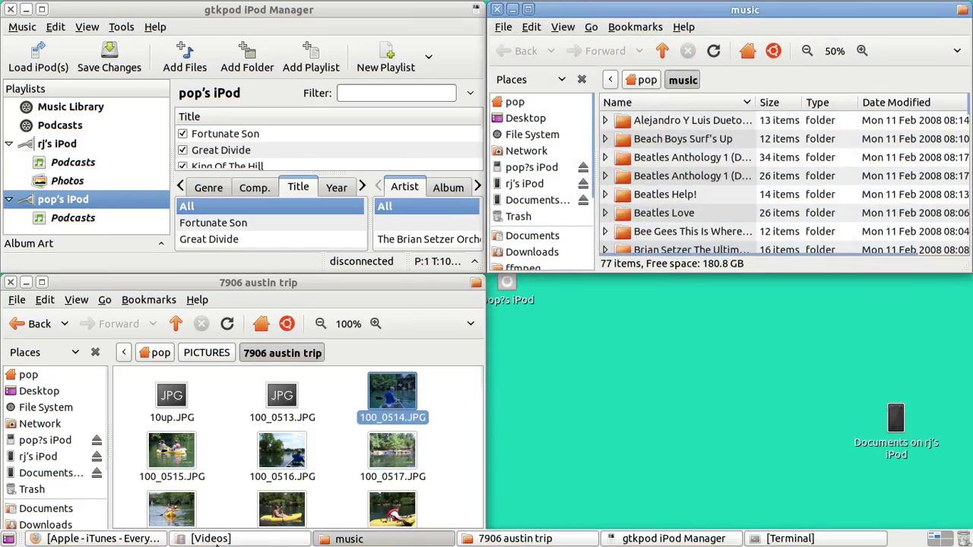
left_click(220, 540)
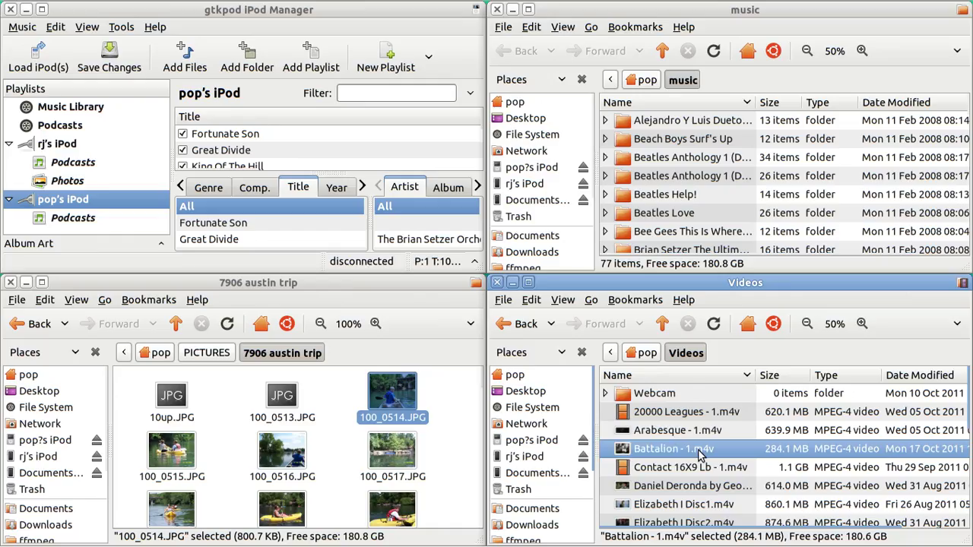
Add Daniel Deronda by George Eliot.m4v from the Videos folder to pop's iPod and save the changes to the device.
left_click(669, 490)
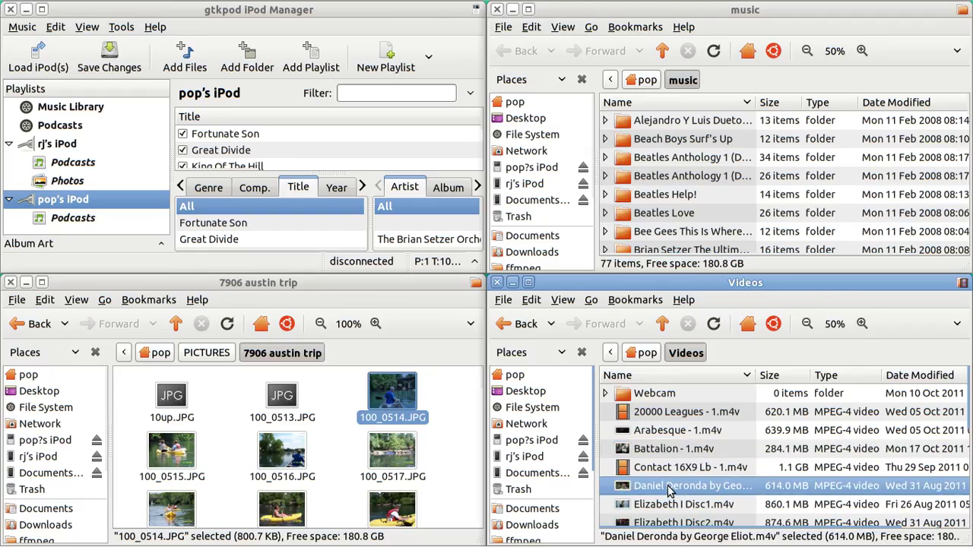
left_click_drag(670, 490, 266, 150)
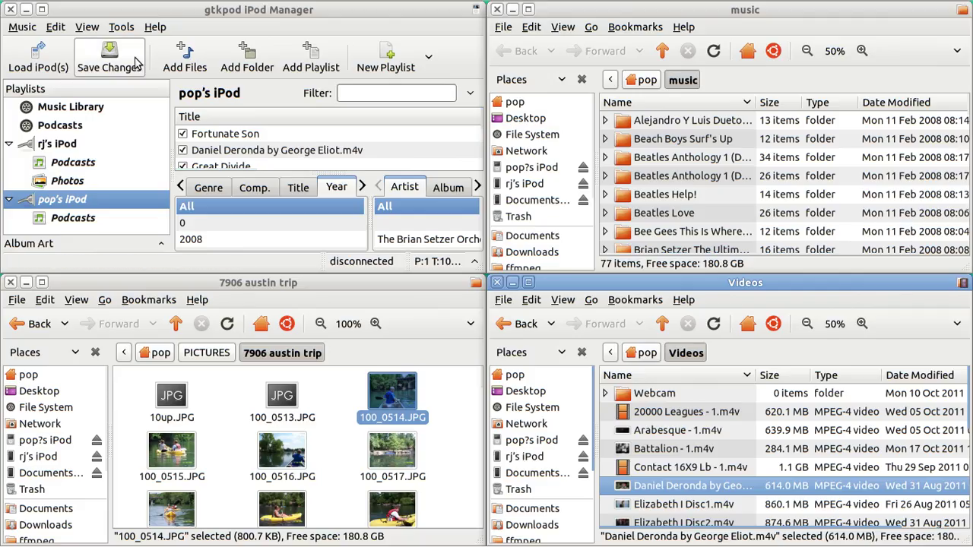
left_click(109, 57)
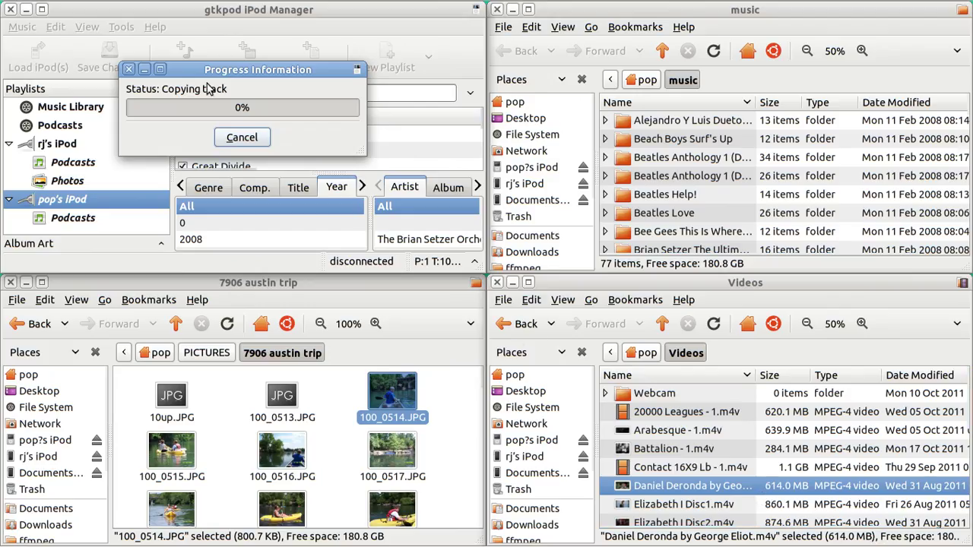
left_click(147, 73)
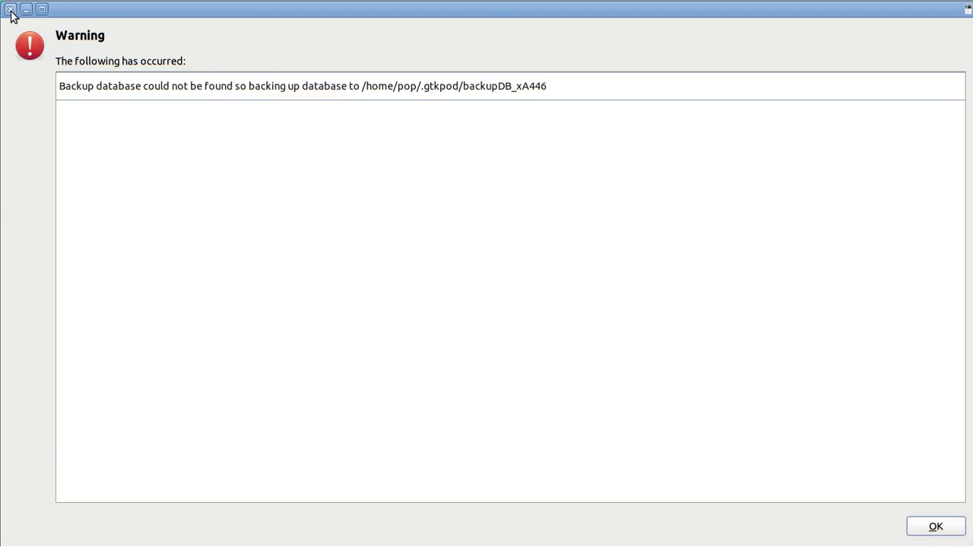
left_click(10, 10)
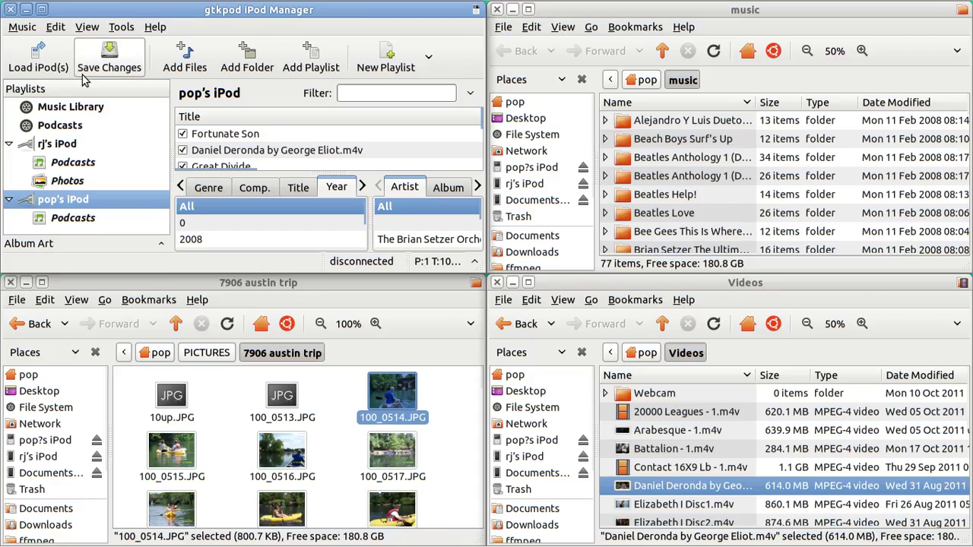
Examine the selectable iPod generations and models in the repository options for pop's iPod, and minimize the options window.
left_click(62, 30)
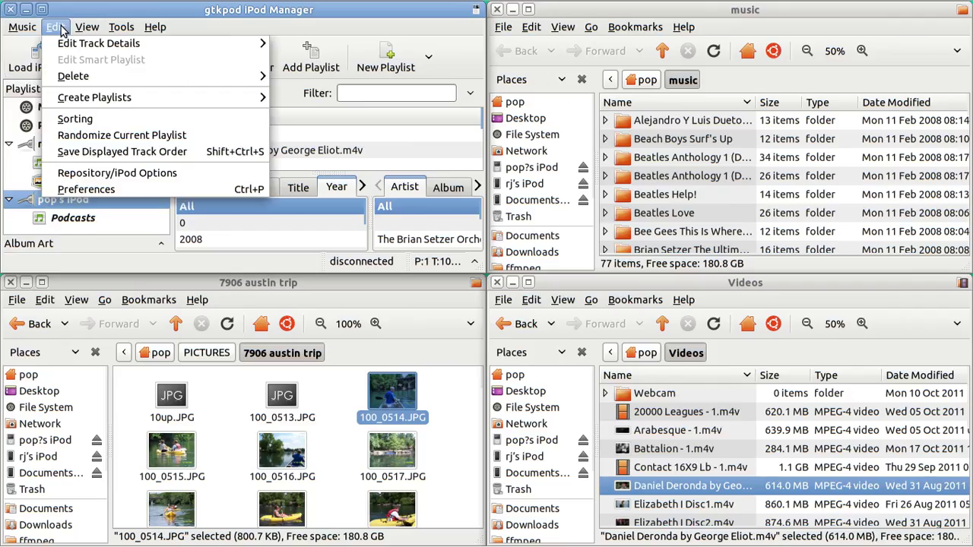
left_click(104, 173)
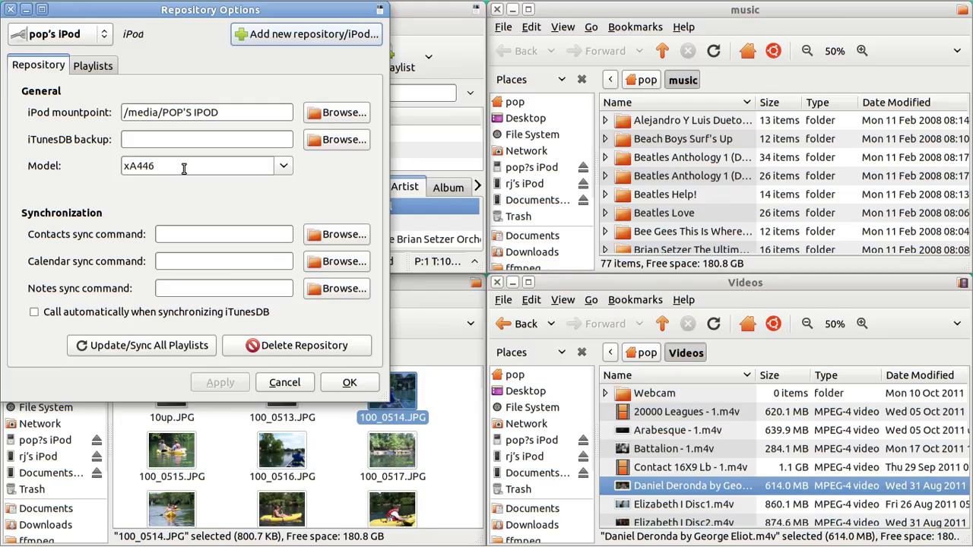
left_click(284, 169)
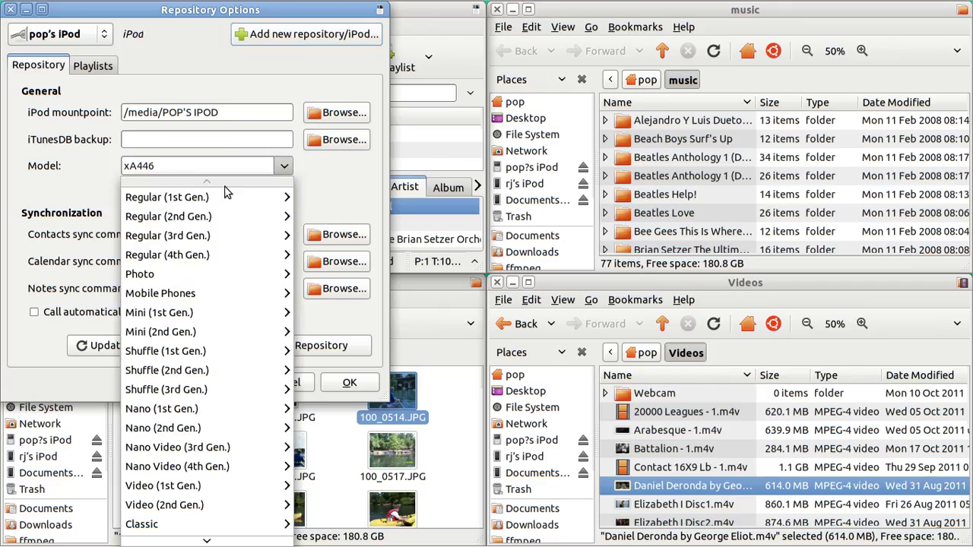
mouse_move(209, 198)
mouse_move(198, 217)
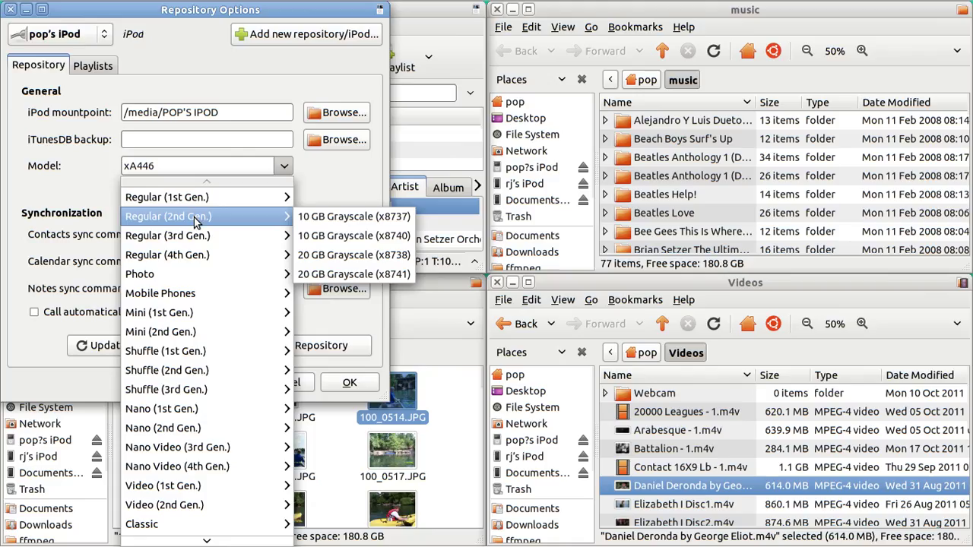
key("Down")
key("Down")
key("Down")
key("Down")
key("Down")
key("Down")
key("Down")
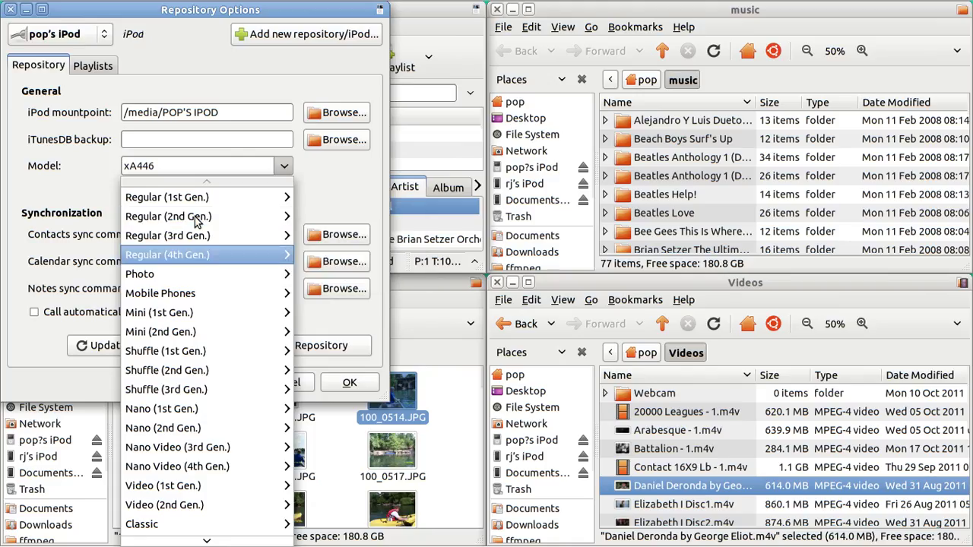
key("Down")
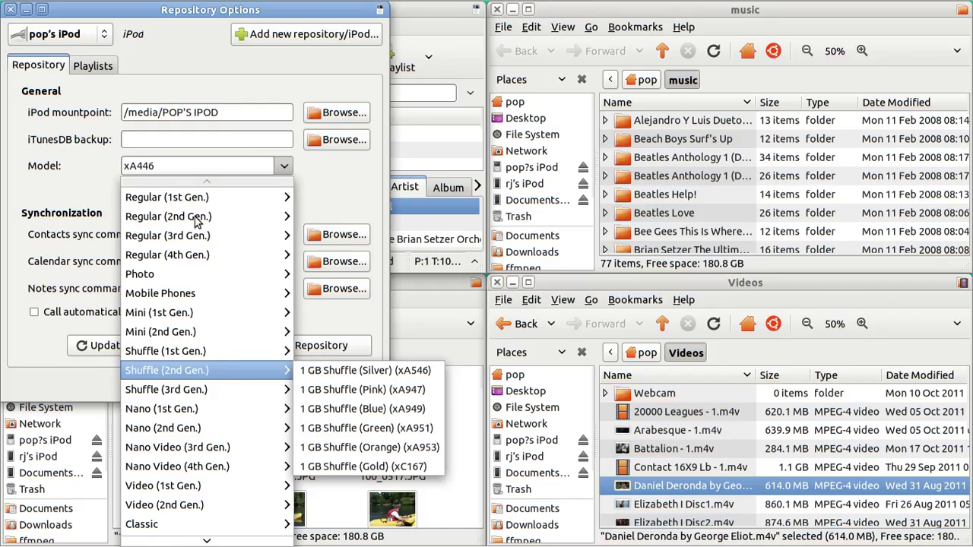
key("Down")
key("Down")
key("Down")
key("Down")
key("Down")
key("Down")
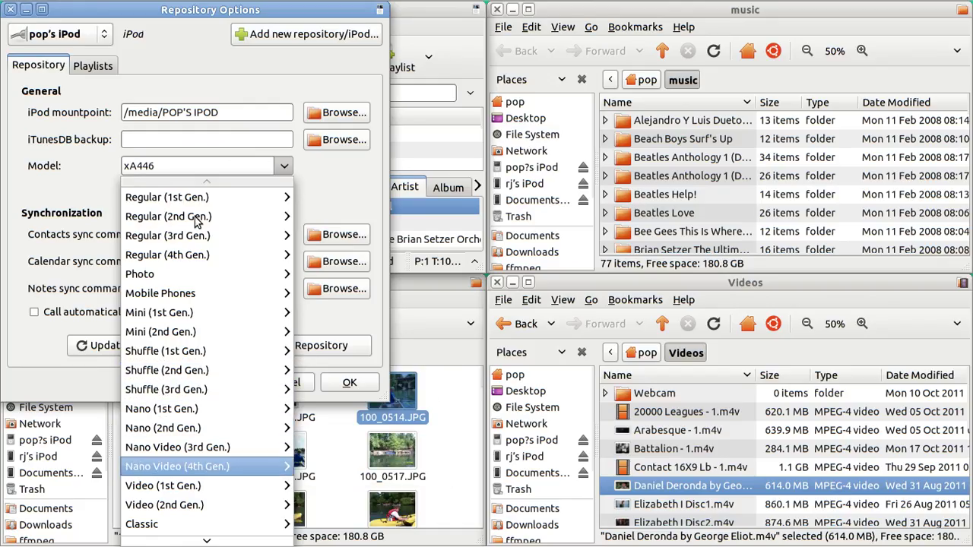
key("Down")
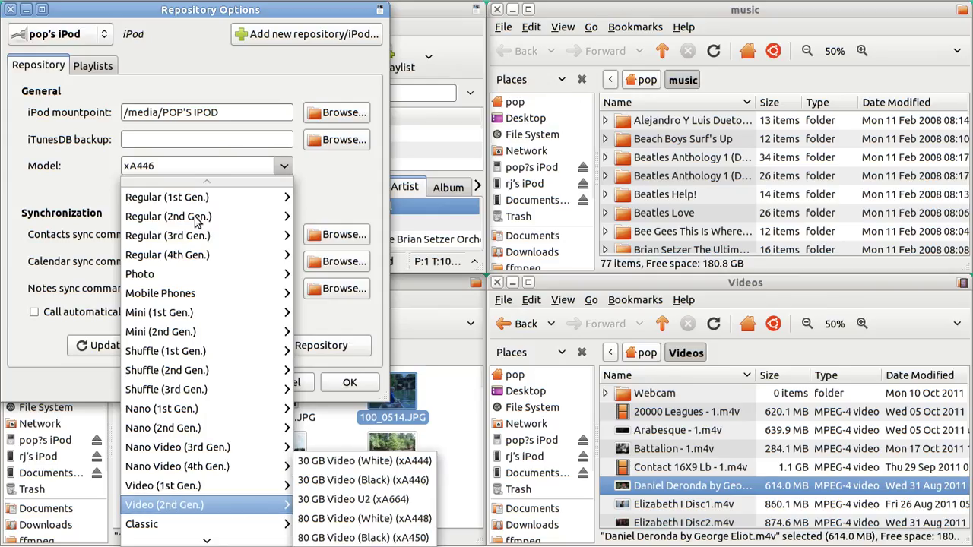
key("Down")
key("Down")
key("Down")
key("Down")
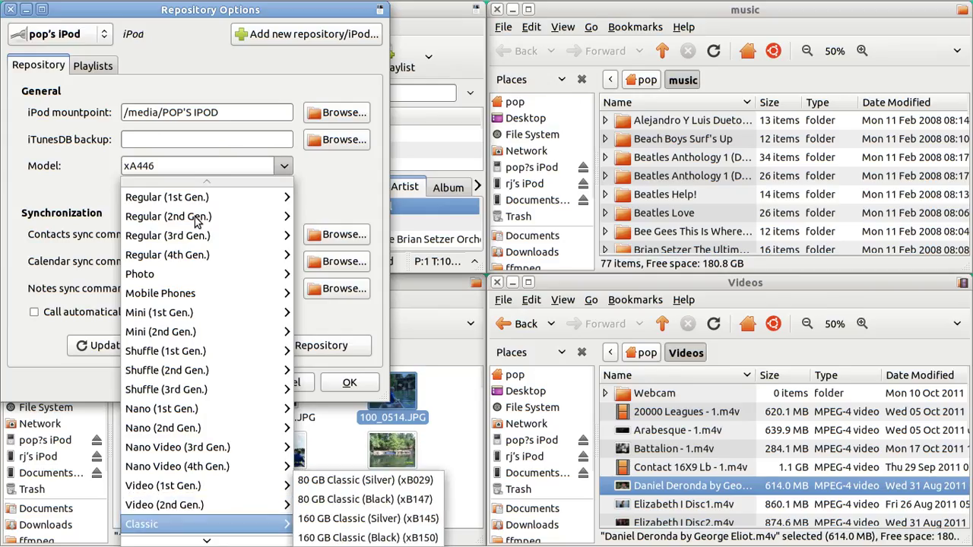
key("Up")
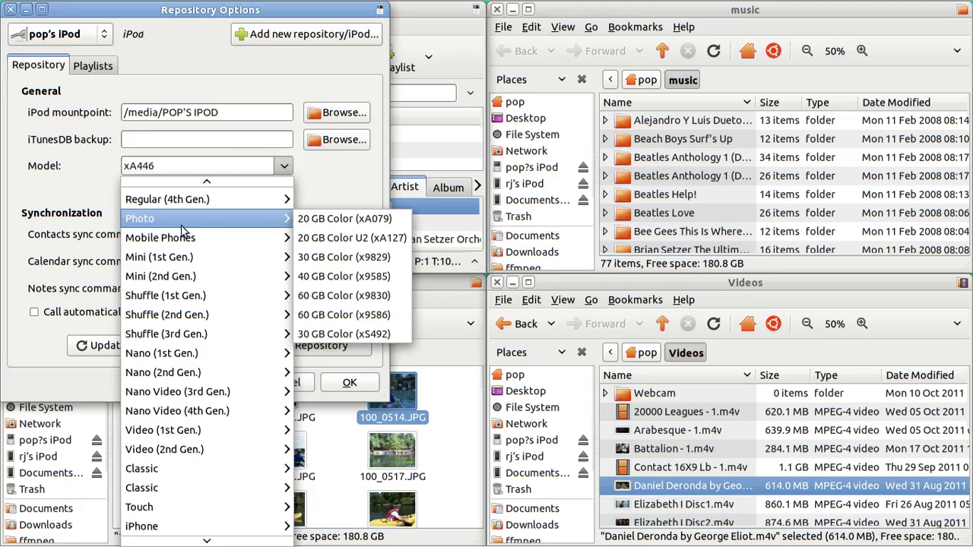
mouse_move(152, 513)
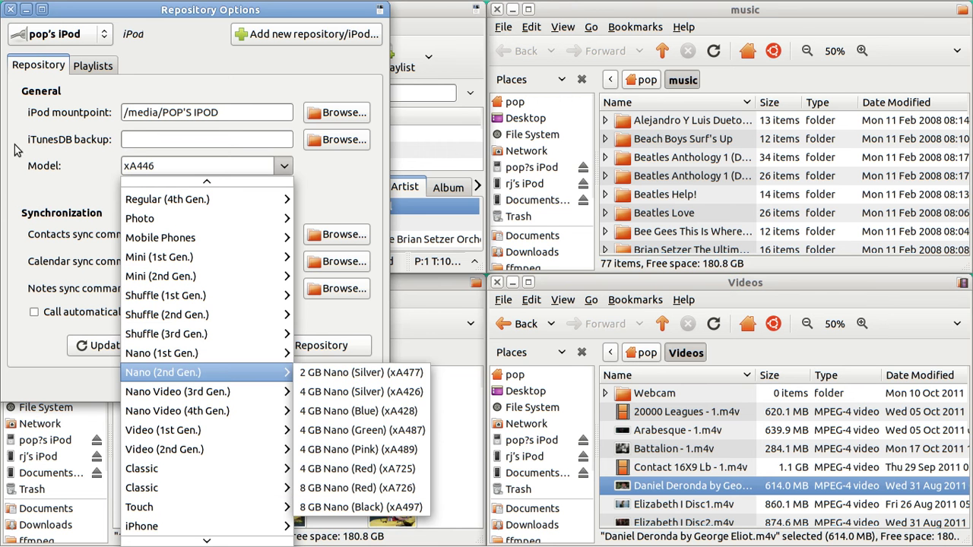
left_click(26, 12)
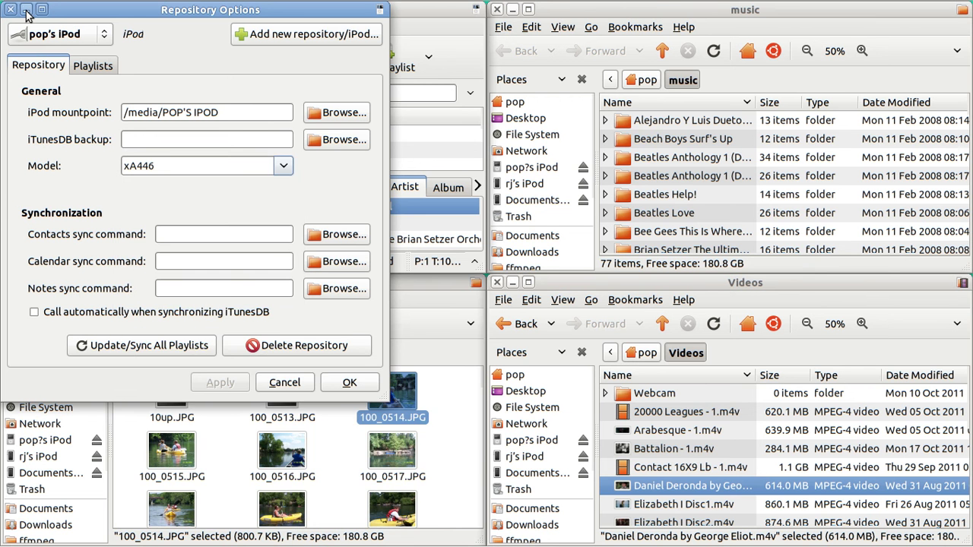
left_click(27, 11)
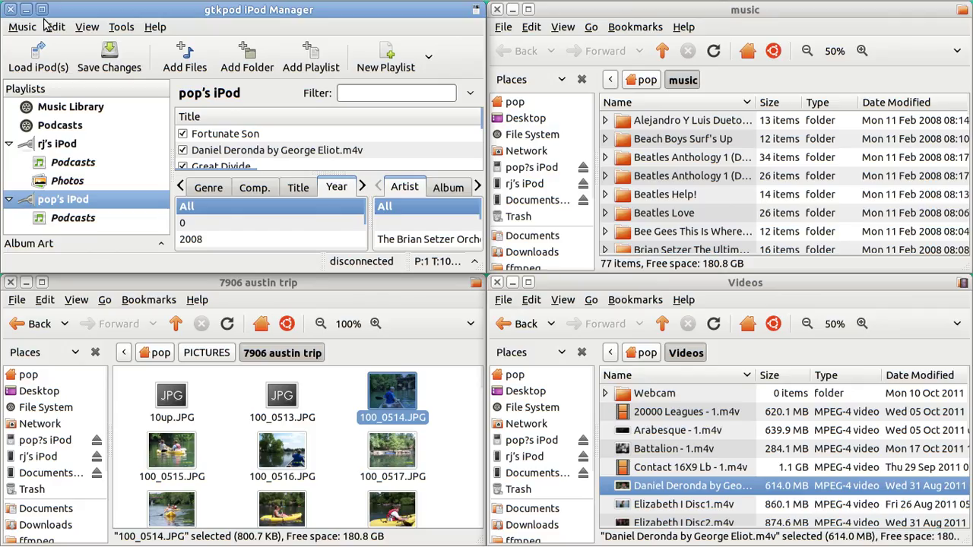
Check gtkpod's About information and switch to Firefox to view the gtkpod wiki Download page.
left_click(156, 28)
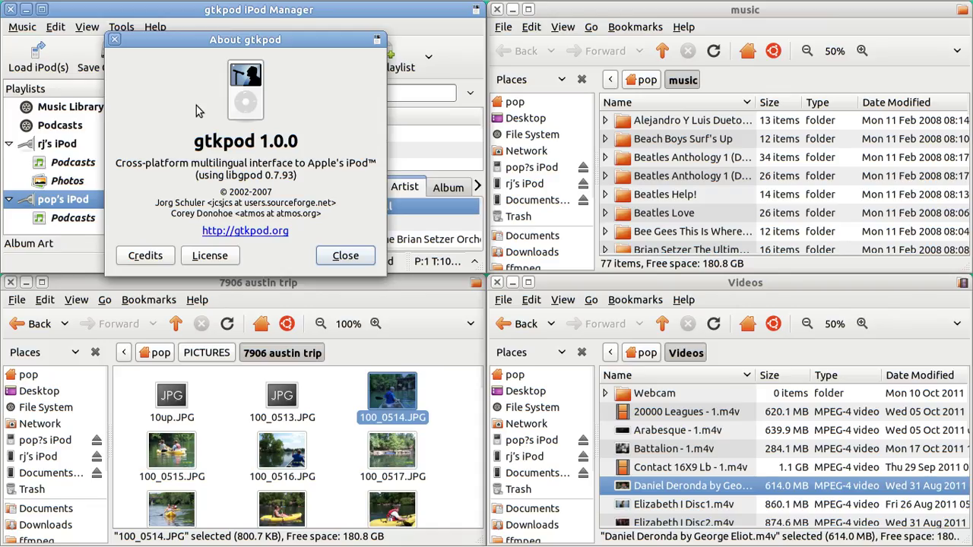
left_click(114, 39)
mouse_move(242, 544)
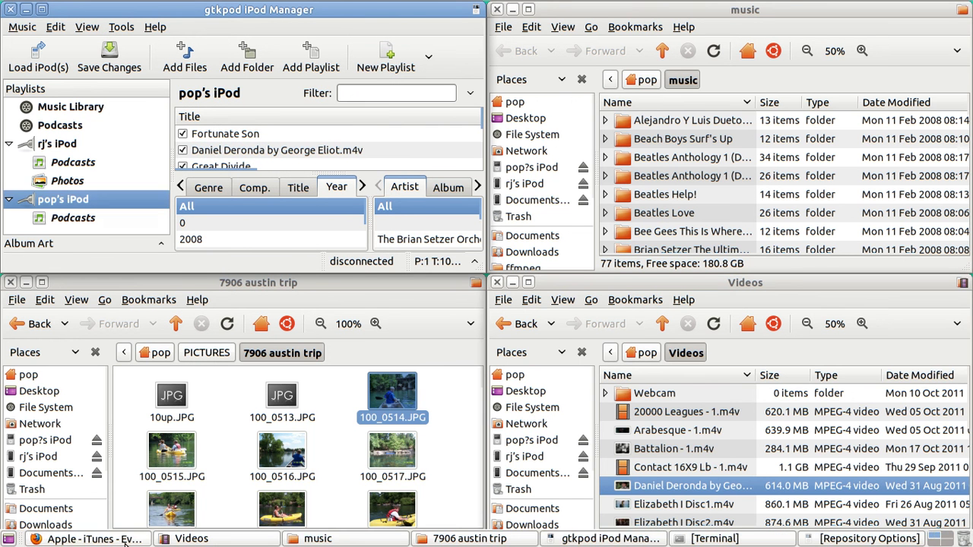
left_click(126, 538)
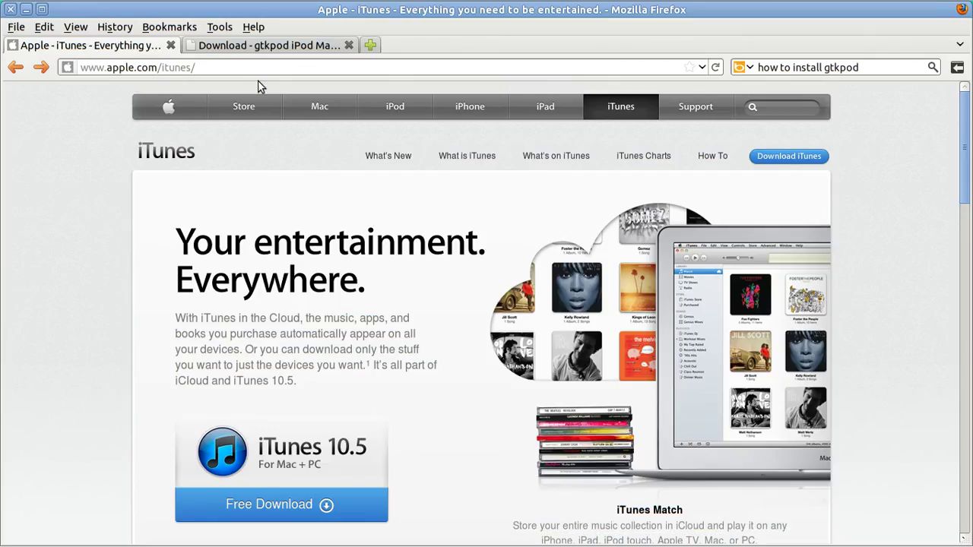
left_click(269, 47)
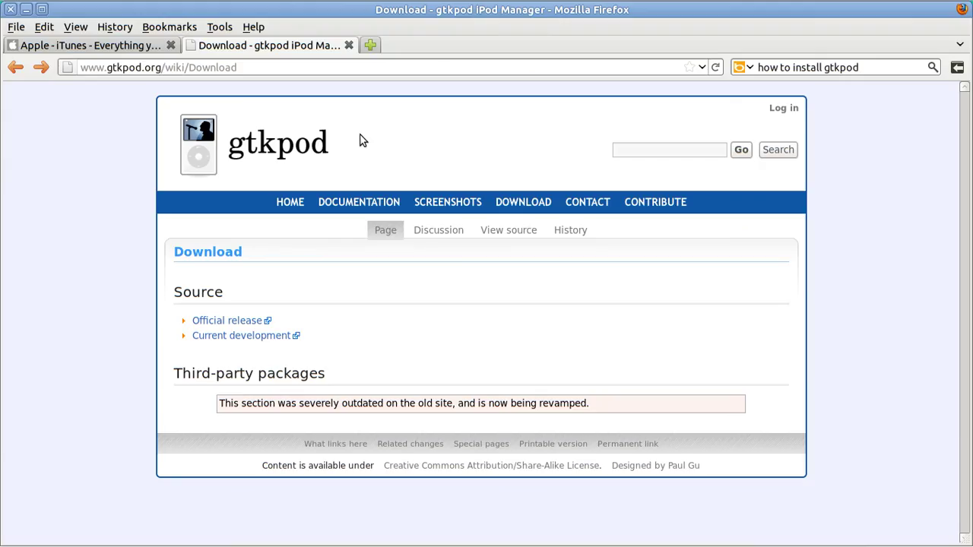
mouse_move(526, 202)
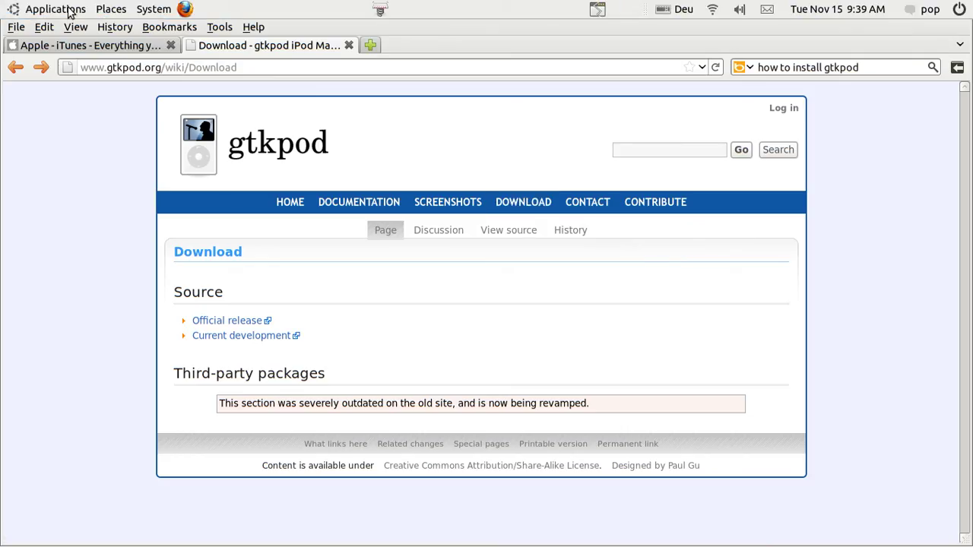
Look through the installed Sound & Video applications, including gtkpod iPod Manager and HandBrake.
left_click(67, 11)
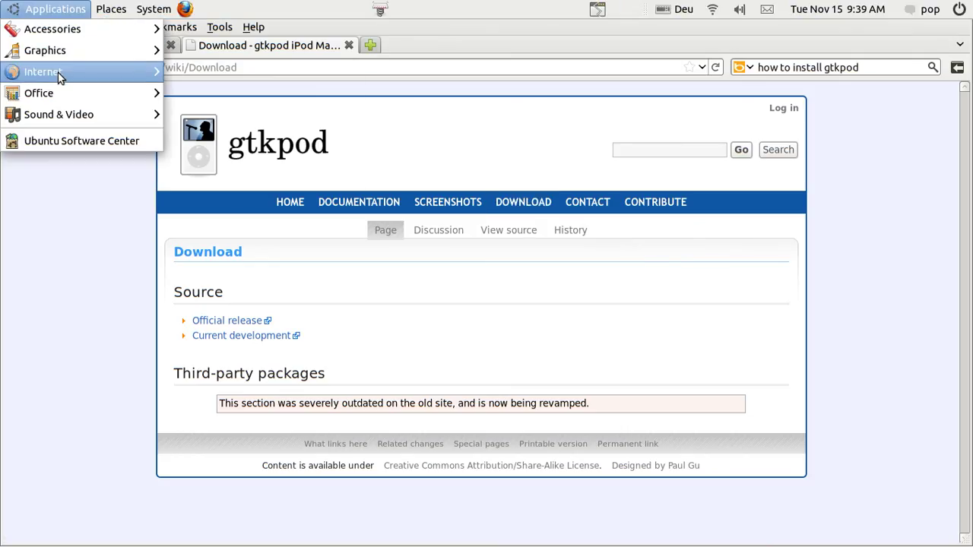
mouse_move(59, 76)
mouse_move(76, 120)
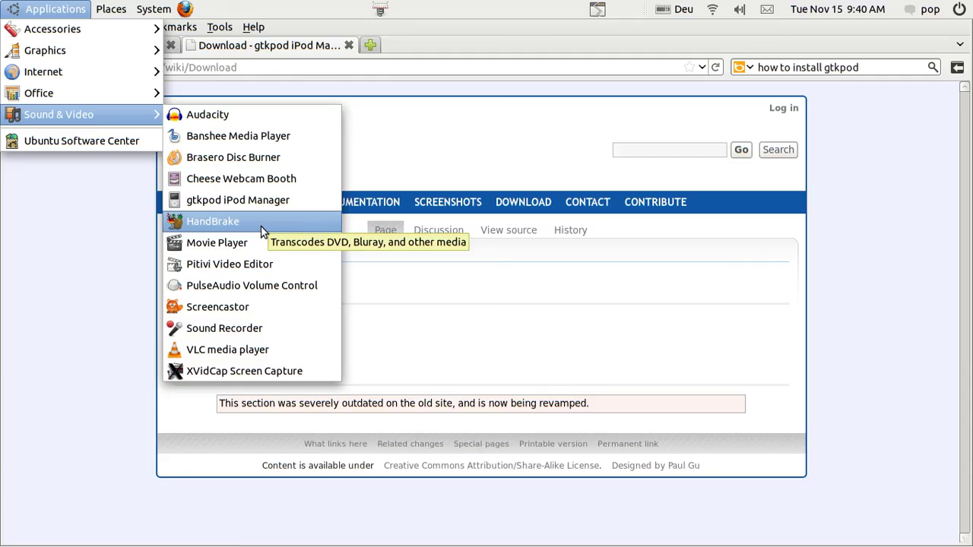
left_click(105, 226)
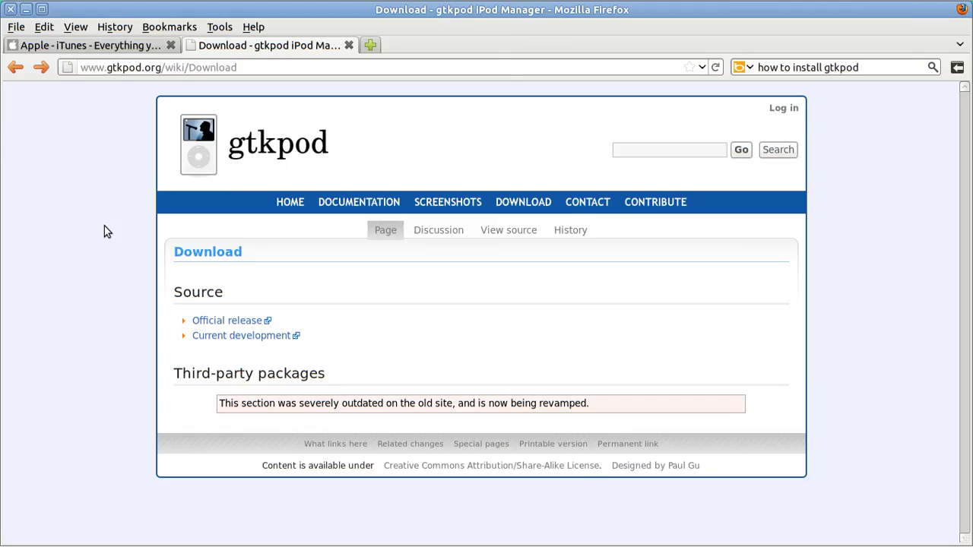
Return to gtkpod and try to add 100_0514.JPG from the 7906 austin trip folder to pop's iPod track list.
left_click(25, 11)
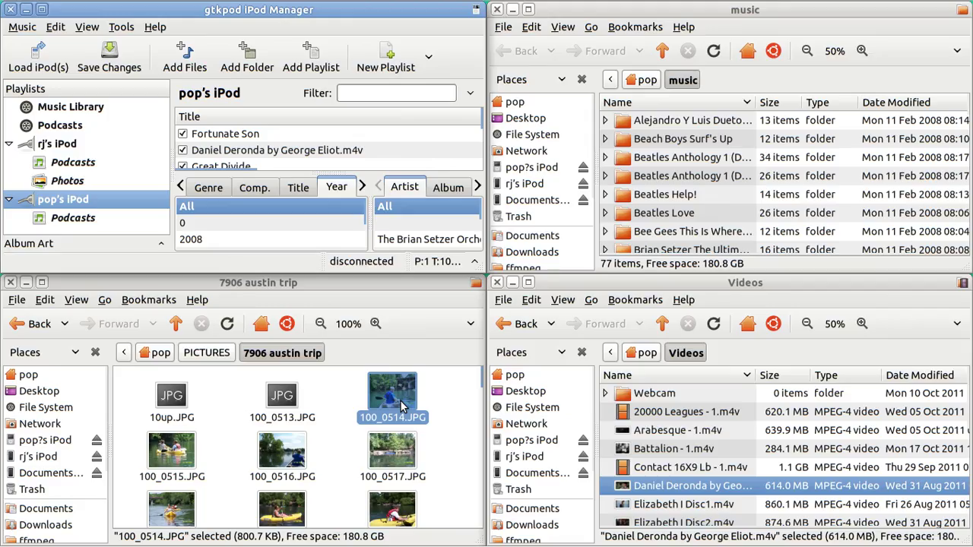
left_click(403, 407)
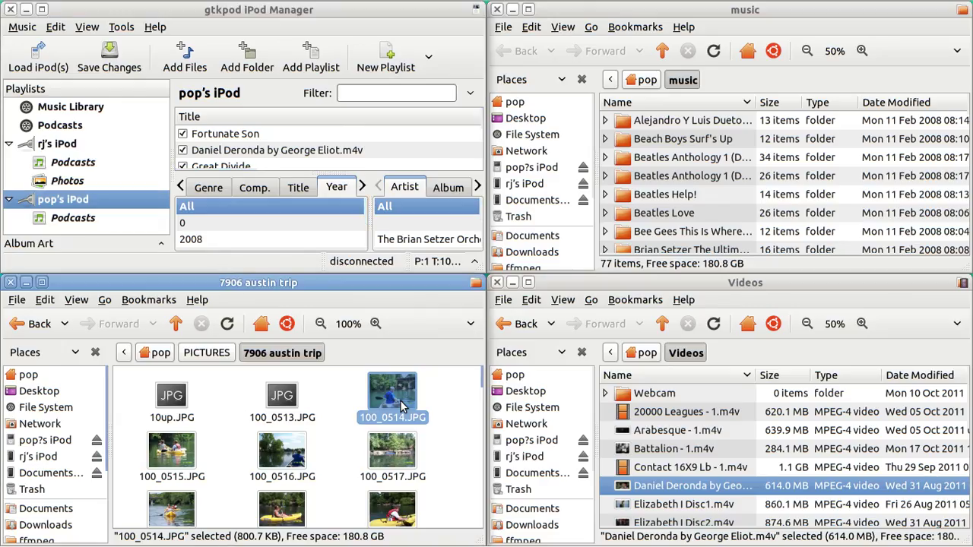
left_click_drag(403, 407, 276, 149)
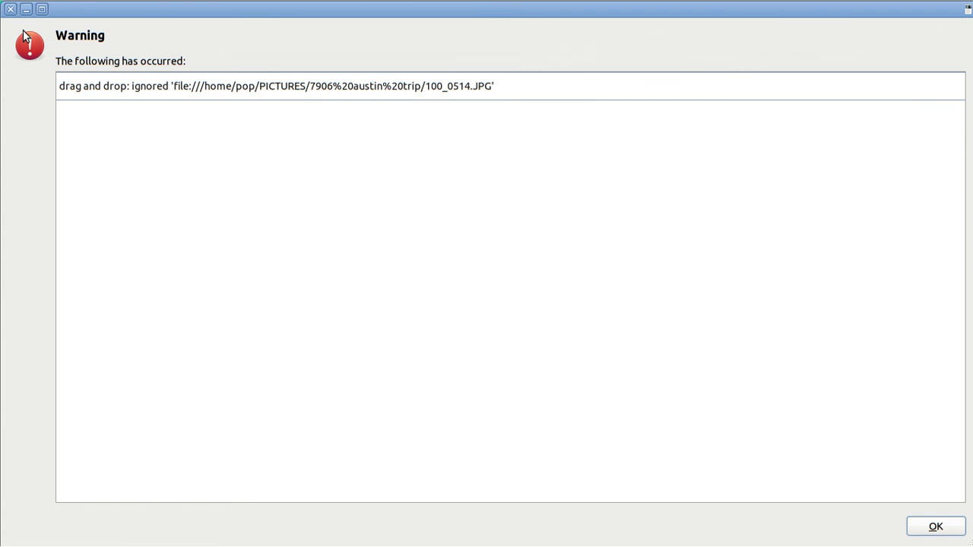
left_click(11, 10)
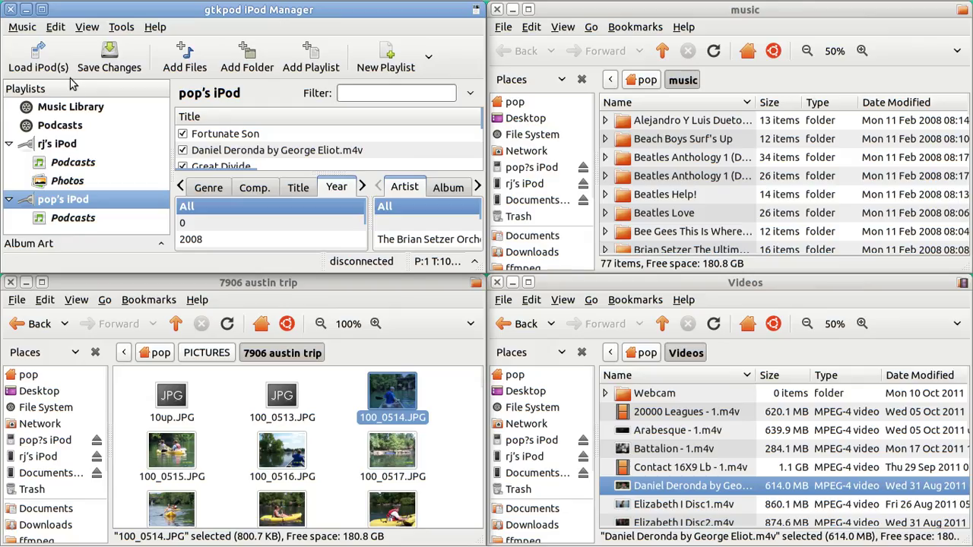
Try to add 100_0513.JPG to pop's iPod with Add Files and save the changes.
left_click(185, 56)
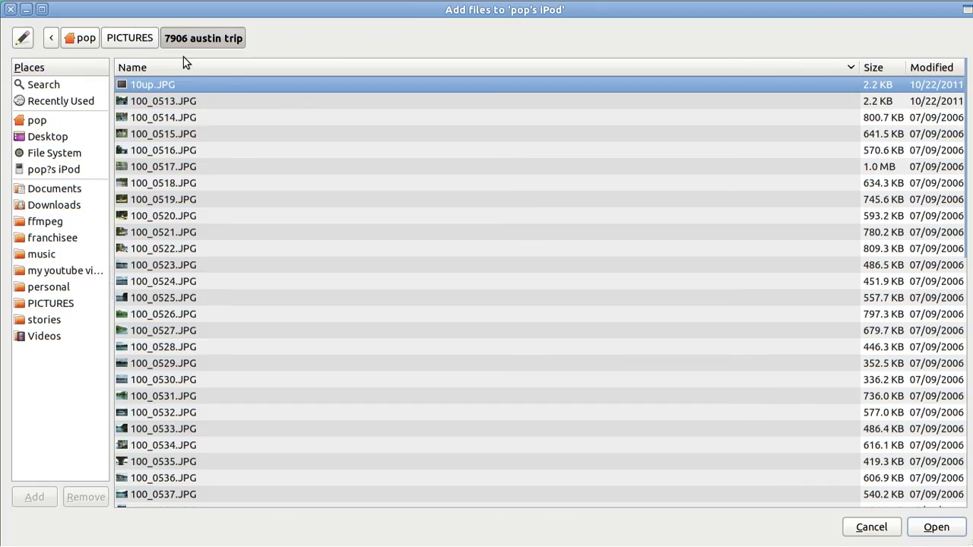
left_click(177, 99)
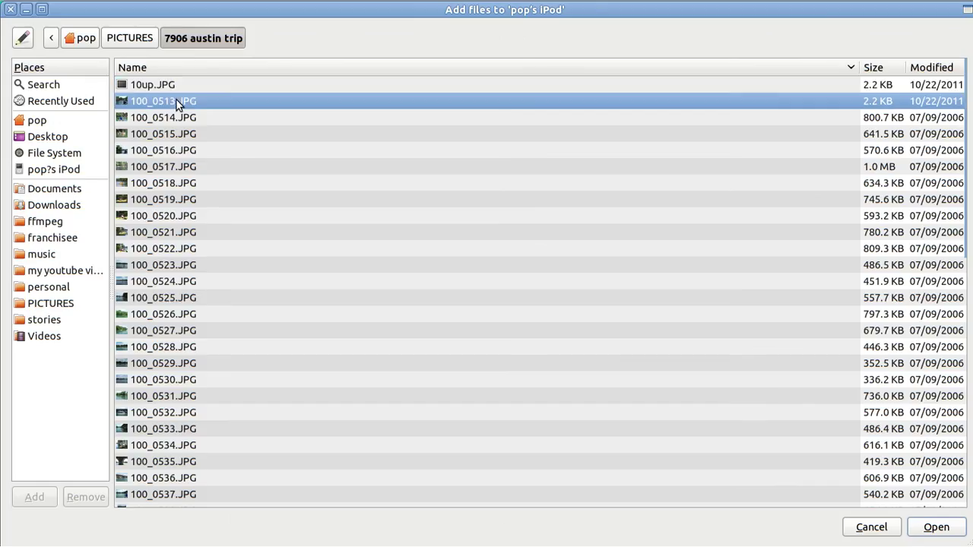
left_click(937, 527)
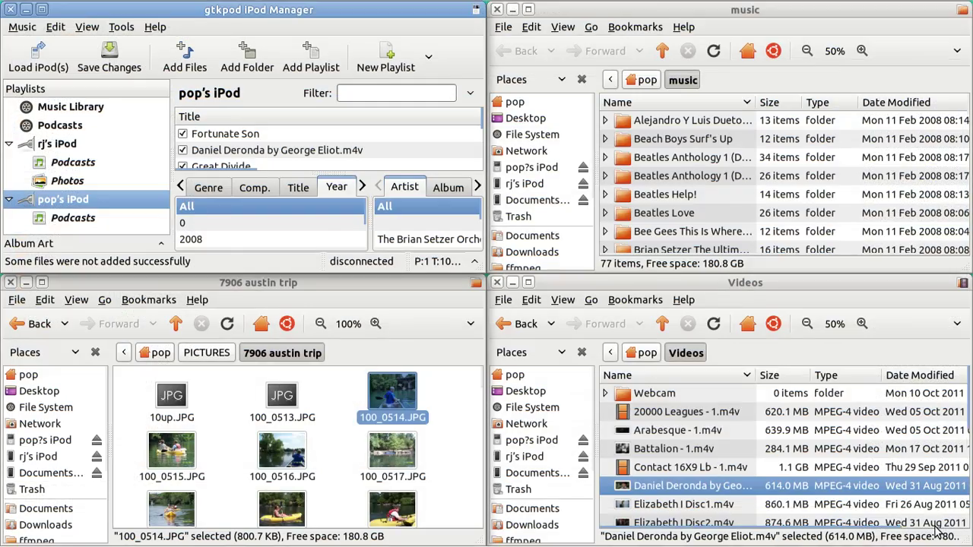
left_click(111, 61)
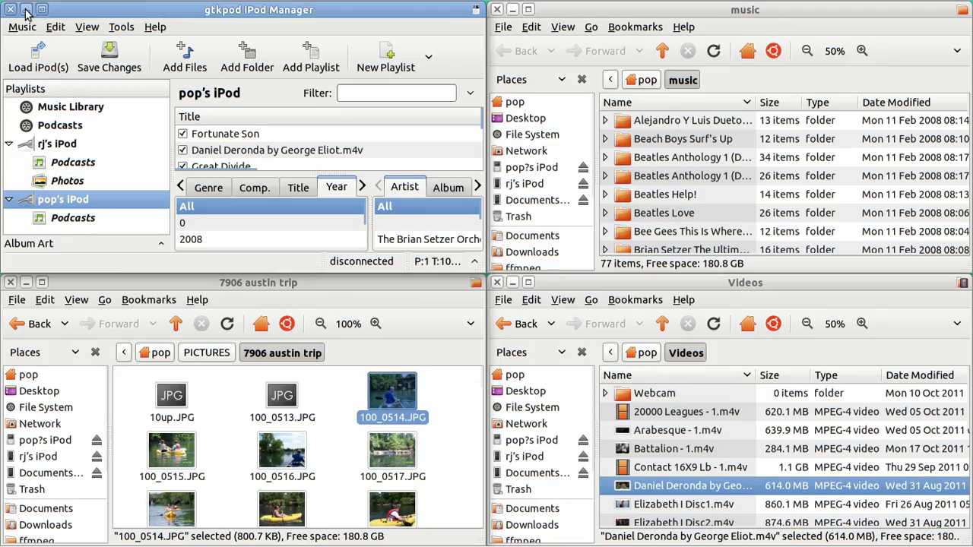
Minimize the gtkpod and 7906 austin trip windows to reveal the desktop.
left_click(26, 10)
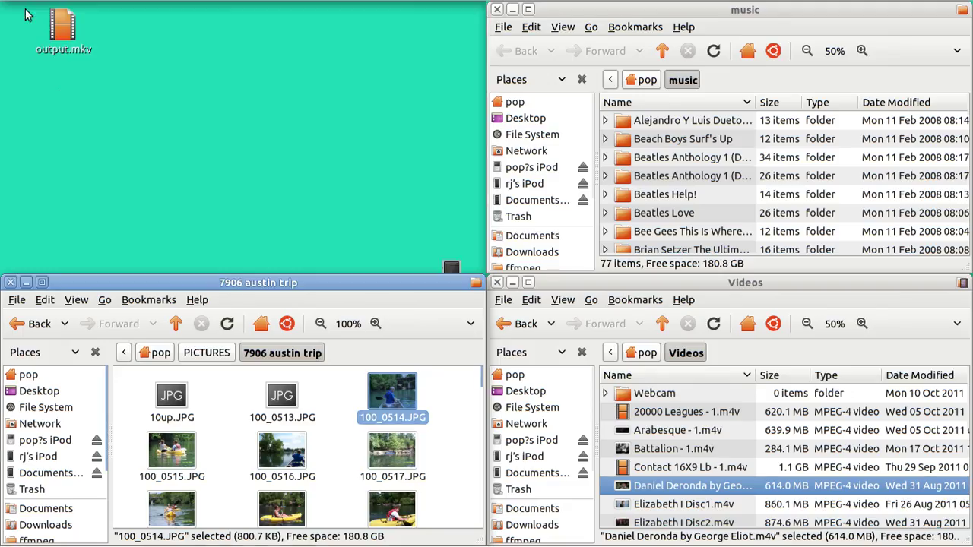
left_click(27, 283)
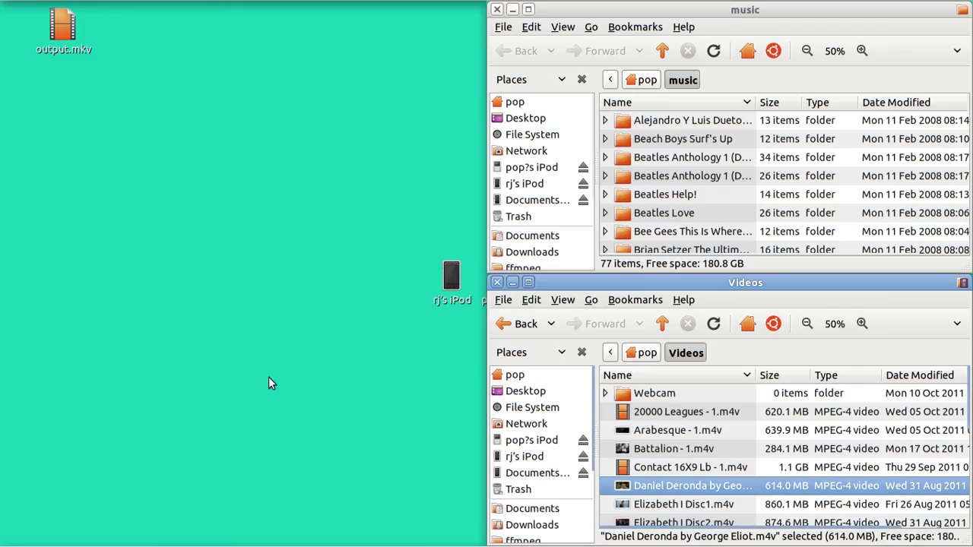